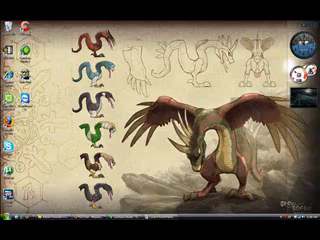
Launch Disk Cleanup from All Programs under Accessories and System Tools.
{"action": "left_click", "coordinate": [6, 236]}
{"action": "left_click", "coordinate": [15, 200]}
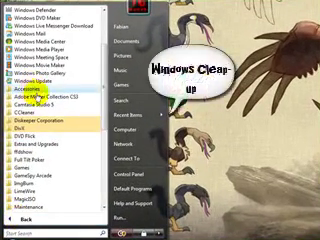
{"action": "left_click", "coordinate": [28, 90]}
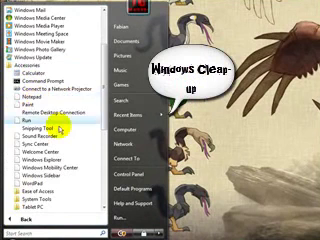
{"action": "scroll", "coordinate": [100, 120], "scroll_direction": "down", "scroll_amount": 3}
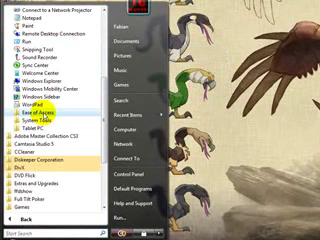
{"action": "left_click", "coordinate": [40, 113]}
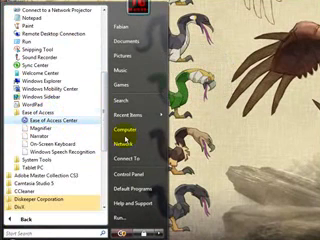
{"action": "scroll", "coordinate": [104, 90], "scroll_direction": "down", "scroll_amount": 3}
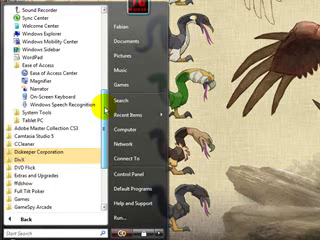
{"action": "scroll", "coordinate": [104, 92], "scroll_direction": "up", "scroll_amount": 1}
{"action": "scroll", "coordinate": [104, 95], "scroll_direction": "up", "scroll_amount": 2}
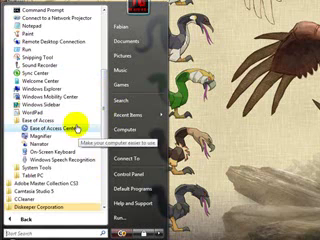
{"action": "left_click", "coordinate": [45, 167]}
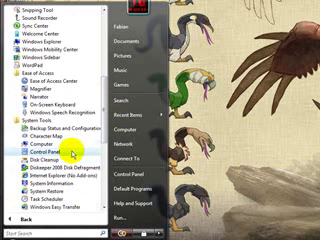
{"action": "scroll", "coordinate": [107, 130], "scroll_direction": "down", "scroll_amount": 1}
{"action": "scroll", "coordinate": [107, 130], "scroll_direction": "down", "scroll_amount": 1}
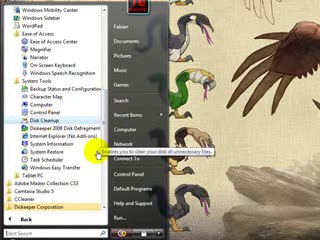
{"action": "left_click", "coordinate": [45, 121]}
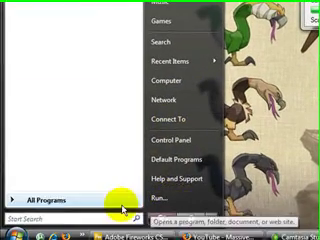
Run msconfig from the Accessories Run box to open System Configuration.
{"action": "left_click", "coordinate": [45, 200]}
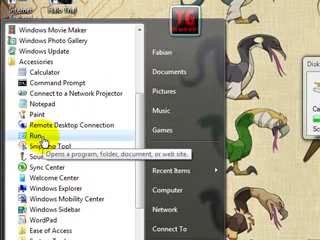
{"action": "left_click", "coordinate": [34, 136]}
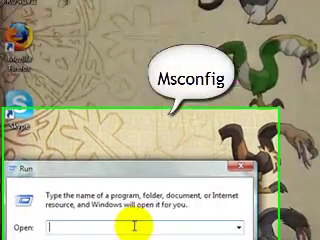
{"action": "type", "text": "msconf"}
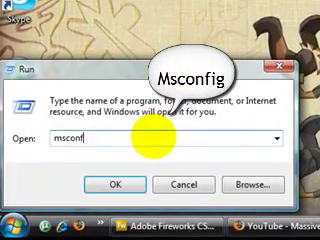
{"action": "type", "text": "ig"}
{"action": "key", "text": "Return"}
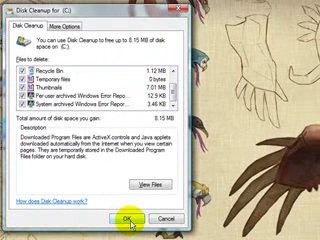
Confirm Disk Cleanup for drive C: and permanently delete the checked files (about 8.15 MB).
{"action": "left_click", "coordinate": [128, 219]}
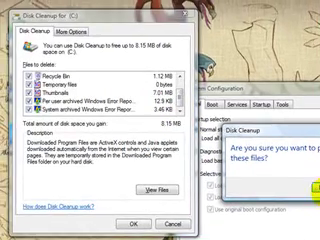
{"action": "left_click", "coordinate": [316, 188]}
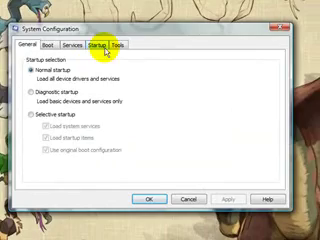
Uncheck LimeWire on the Startup tab and widen the Startup Item column.
{"action": "left_click", "coordinate": [98, 45]}
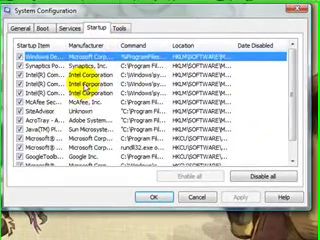
{"action": "scroll", "coordinate": [88, 90], "scroll_direction": "down", "scroll_amount": 3}
{"action": "scroll", "coordinate": [50, 90], "scroll_direction": "up", "scroll_amount": 3}
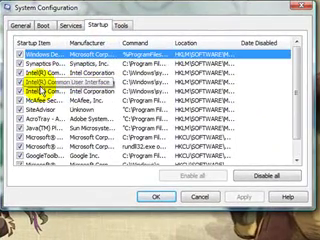
{"action": "scroll", "coordinate": [45, 86], "scroll_direction": "down", "scroll_amount": 3}
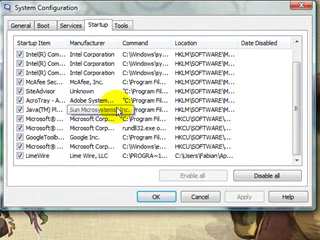
{"action": "left_click", "coordinate": [20, 156]}
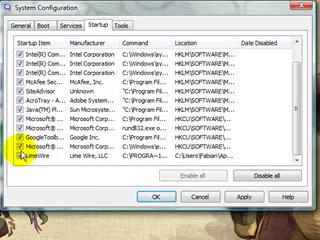
{"action": "scroll", "coordinate": [20, 150], "scroll_direction": "up", "scroll_amount": 2}
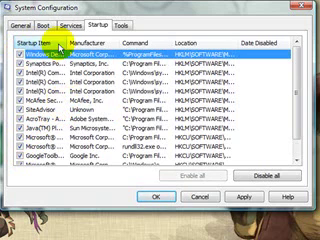
{"action": "left_click_drag", "start_coordinate": [69, 43], "coordinate": [140, 43]}
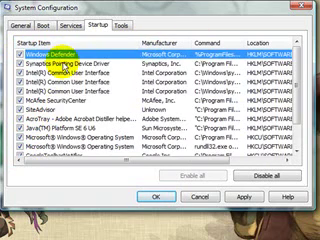
{"action": "scroll", "coordinate": [63, 70], "scroll_direction": "down", "scroll_amount": 2}
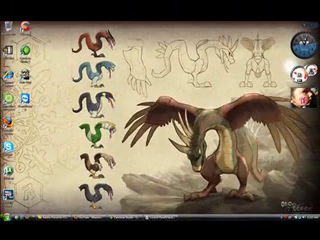
Open the %temp% folder from the Run box, retrying after a misspelled first attempt.
{"action": "key", "text": "super"}
{"action": "left_click", "coordinate": [76, 204]}
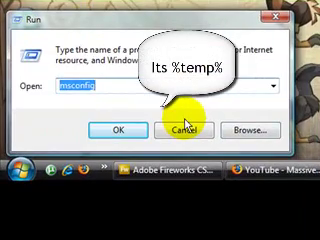
{"action": "type", "text": "%"}
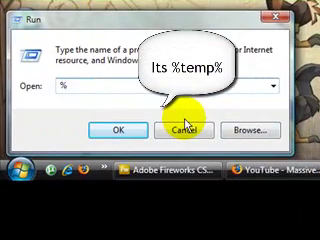
{"action": "type", "text": "tempt"}
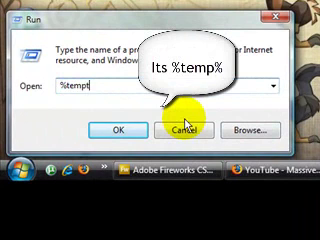
{"action": "type", "text": "%"}
{"action": "left_click", "coordinate": [185, 130]}
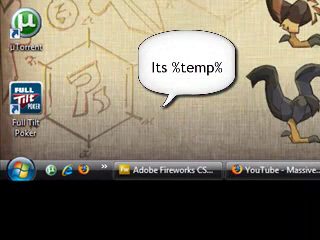
{"action": "key", "text": "super+r"}
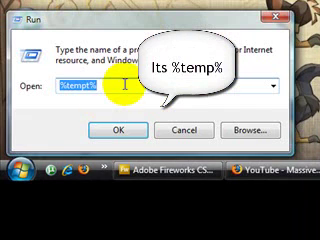
{"action": "type", "text": "%te"}
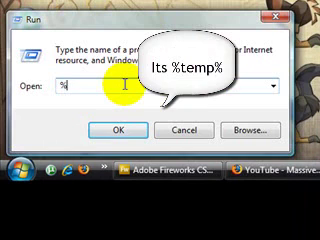
{"action": "type", "text": "mp"}
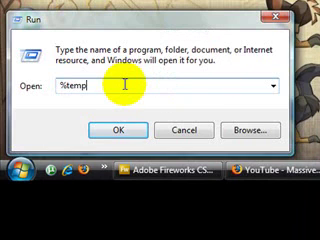
{"action": "type", "text": "%"}
{"action": "key", "text": "Return"}
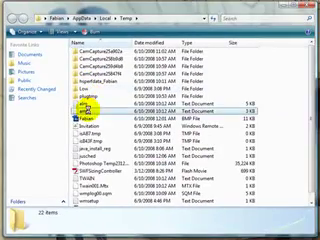
Select all items in the Temp folder and confirm deleting them.
{"action": "left_click", "coordinate": [86, 110]}
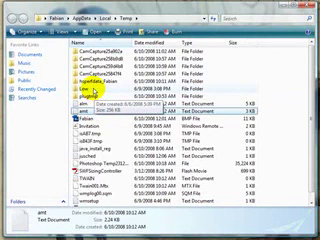
{"action": "key", "text": "ctrl+a"}
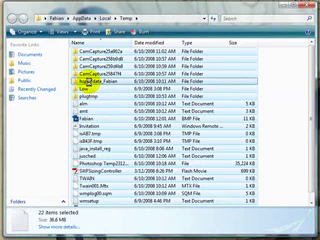
{"action": "right_click", "coordinate": [98, 82]}
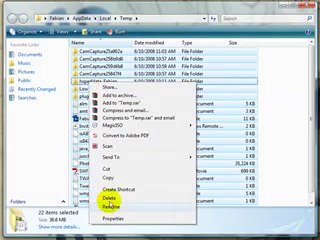
{"action": "left_click", "coordinate": [109, 197]}
{"action": "left_click", "coordinate": [222, 115]}
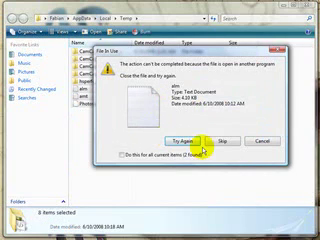
Skip all in-use and permission-protected Temp items, then close the folder.
{"action": "left_click", "coordinate": [122, 155]}
{"action": "left_click", "coordinate": [220, 141]}
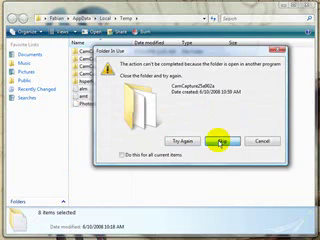
{"action": "left_click", "coordinate": [221, 141]}
{"action": "left_click", "coordinate": [183, 135]}
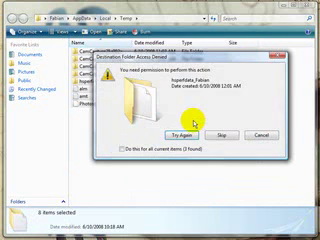
{"action": "left_click", "coordinate": [221, 135]}
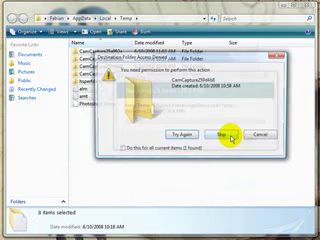
{"action": "left_click", "coordinate": [221, 136]}
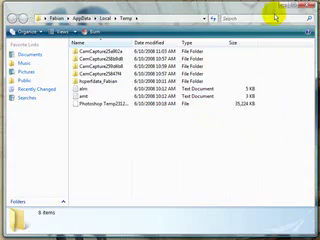
{"action": "left_click", "coordinate": [312, 6]}
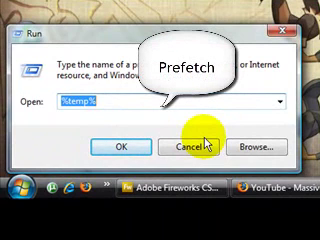
{"action": "type", "text": "prefetch"}
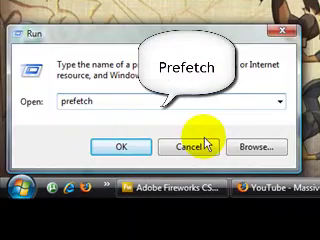
Open the Prefetch folder by running 'prefetch' from the Run box.
{"action": "key", "text": "Return"}
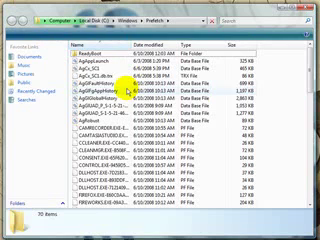
Select and delete all 70 Prefetch files, granting administrator permission when prompted.
{"action": "left_click", "coordinate": [135, 108]}
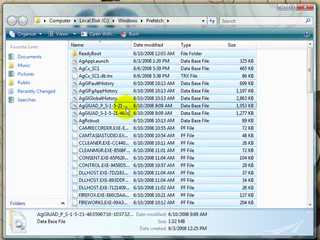
{"action": "key", "text": "ctrl+a"}
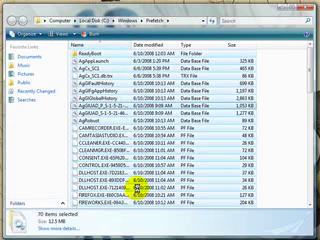
{"action": "right_click", "coordinate": [112, 116]}
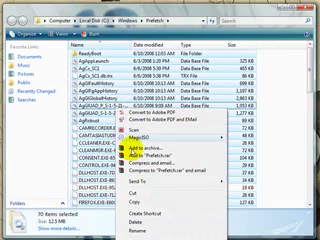
{"action": "left_click", "coordinate": [140, 222]}
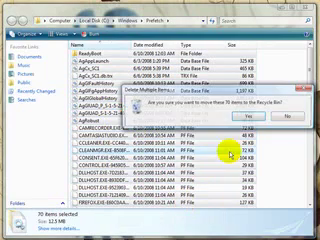
{"action": "left_click", "coordinate": [248, 118]}
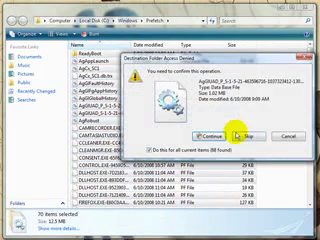
{"action": "left_click", "coordinate": [210, 137]}
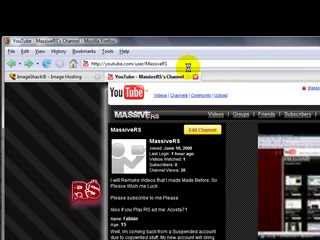
Load ccleaner.com and start the Alternative Download for CCleaner v2.08.588.
{"action": "left_click", "coordinate": [170, 64]}
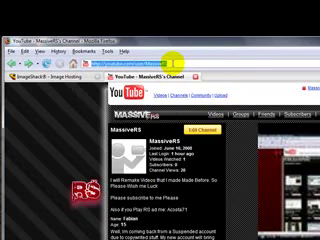
{"action": "type", "text": "cola"}
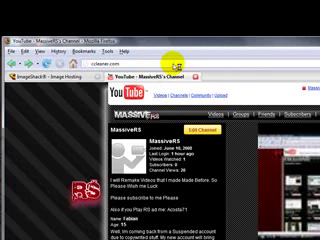
{"action": "key", "text": "Return"}
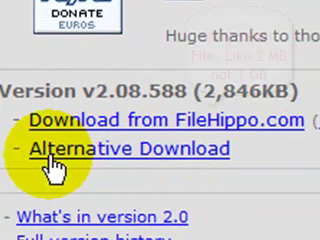
{"action": "left_click", "coordinate": [130, 160]}
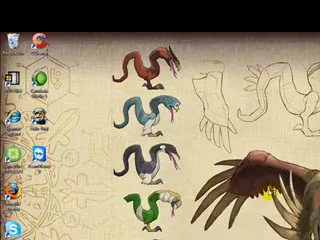
Launch CCleaner from the desktop, center its window, and view the Applications cleaning list.
{"action": "double_click", "coordinate": [39, 42]}
{"action": "left_click_drag", "start_coordinate": [215, 175], "coordinate": [197, 92]}
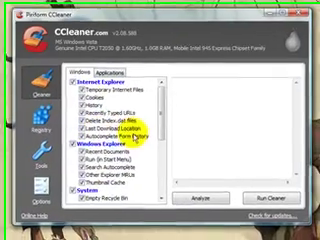
{"action": "scroll", "coordinate": [150, 140], "scroll_direction": "down", "scroll_amount": 3}
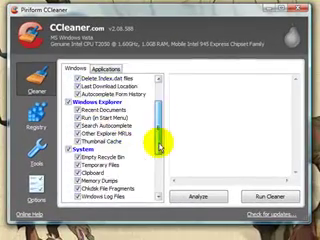
{"action": "scroll", "coordinate": [155, 160], "scroll_direction": "down", "scroll_amount": 3}
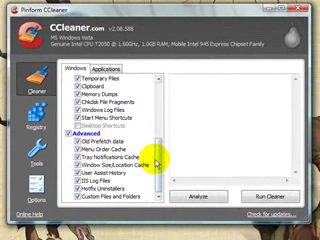
{"action": "mouse_move", "coordinate": [160, 158]}
{"action": "left_mouse_down"}
{"action": "mouse_move", "coordinate": [160, 88]}
{"action": "mouse_move", "coordinate": [159, 165]}
{"action": "mouse_move", "coordinate": [159, 80]}
{"action": "left_mouse_up"}
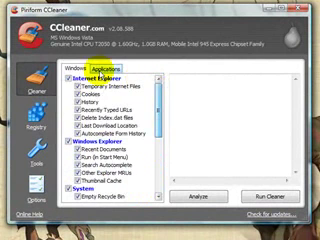
{"action": "left_click", "coordinate": [104, 68]}
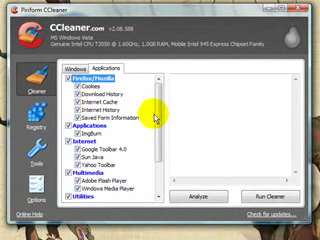
{"action": "mouse_move", "coordinate": [158, 118]}
{"action": "left_mouse_down"}
{"action": "mouse_move", "coordinate": [160, 188]}
{"action": "mouse_move", "coordinate": [159, 85]}
{"action": "left_mouse_up"}
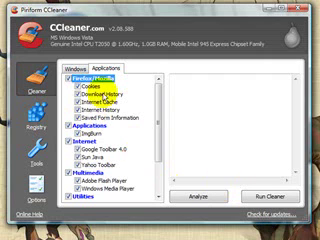
Review CCleaner's Registry integrity checklist, then switch to the Tools uninstall list.
{"action": "left_click", "coordinate": [37, 118]}
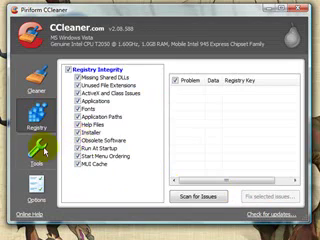
{"action": "left_click", "coordinate": [38, 150]}
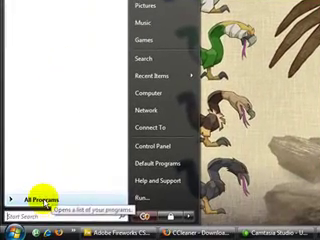
Expand All Programs > Accessories > System Tools to find Diskeeper 2008 Disk Defragmenter.
{"action": "left_click", "coordinate": [44, 200]}
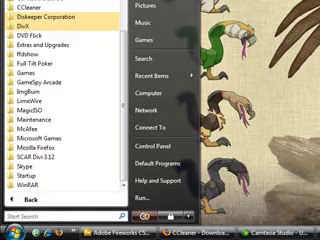
{"action": "left_click", "coordinate": [30, 4]}
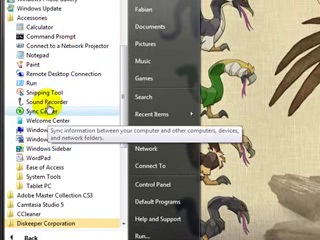
{"action": "scroll", "coordinate": [35, 160], "scroll_direction": "down", "scroll_amount": 2}
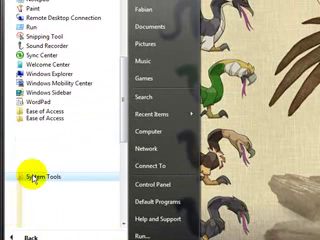
{"action": "left_click", "coordinate": [35, 176]}
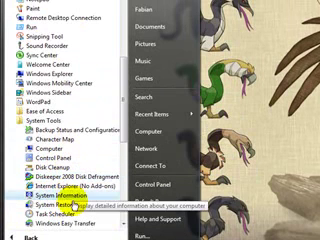
{"action": "scroll", "coordinate": [90, 225], "scroll_direction": "down", "scroll_amount": 1}
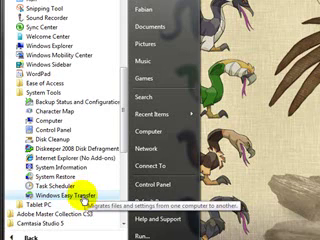
Dismiss the Start menu to return to the dragon-wallpaper desktop.
{"action": "left_click", "coordinate": [297, 103]}
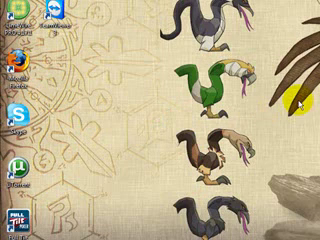